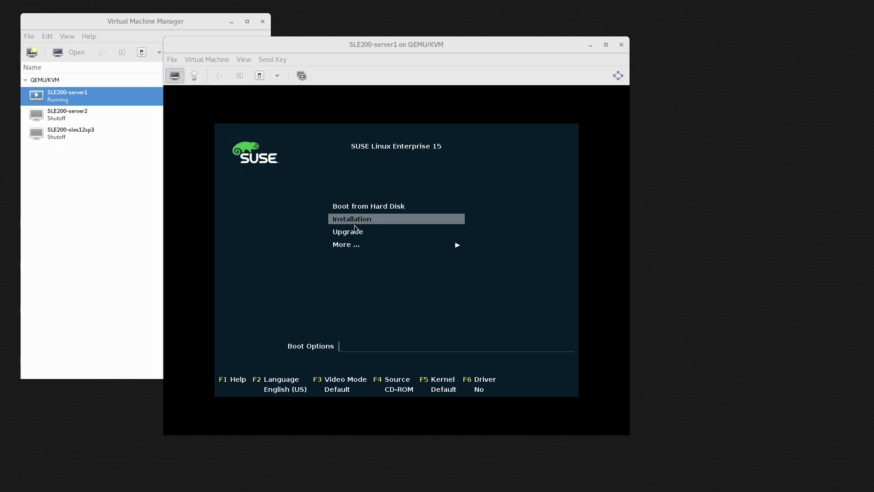
Launch the Installation boot entry in the SLE200-server1 console and let the kernel load.
click(339, 304)
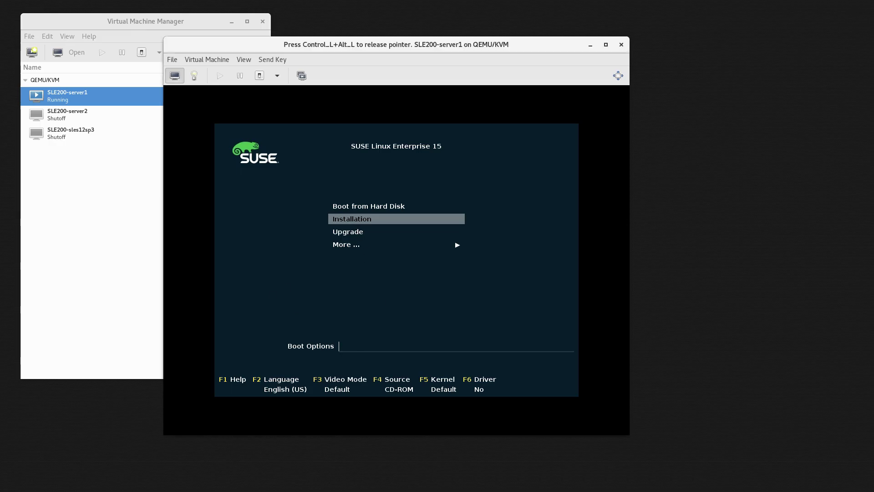
key(Return)
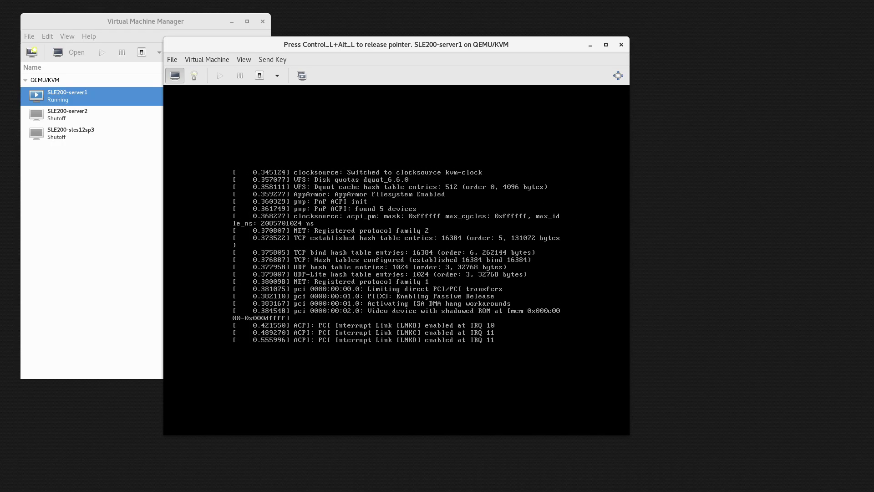
key(ctrl+alt)
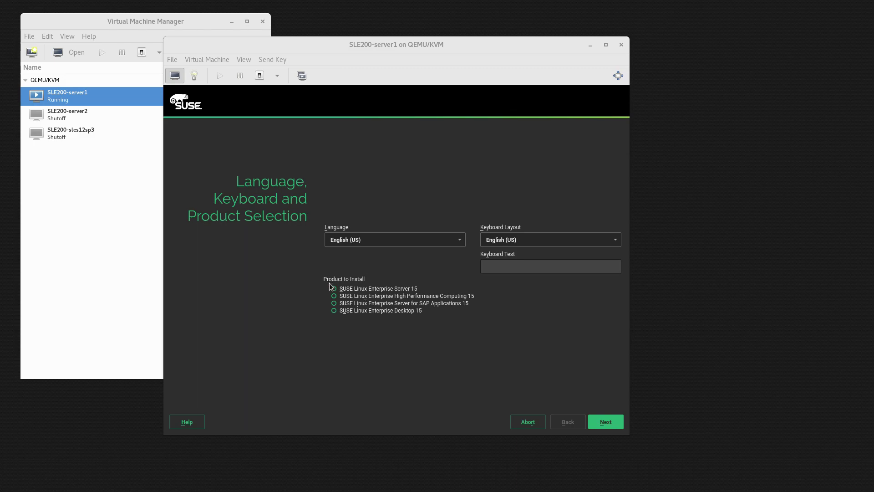
Select SUSE Linux Enterprise Server 15 as the product to install.
click(397, 263)
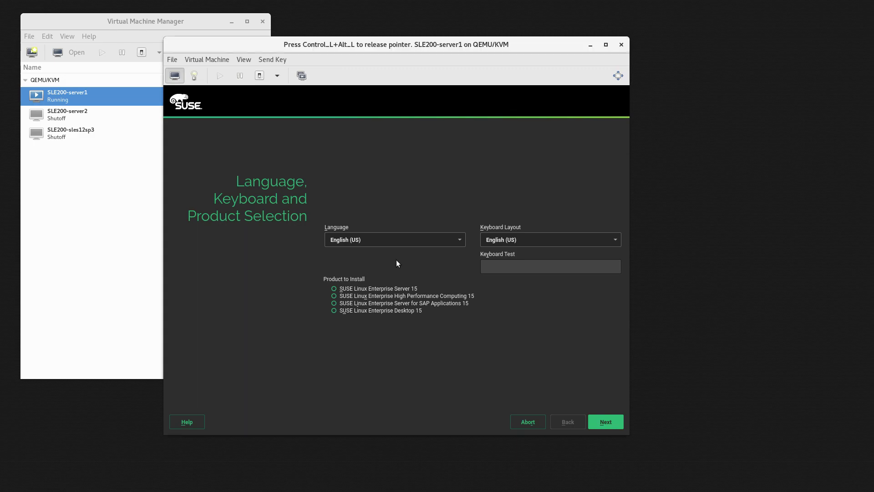
click(334, 289)
Move past language selection, agree to the SLES 15 license terms, and continue to Network Settings.
click(604, 421)
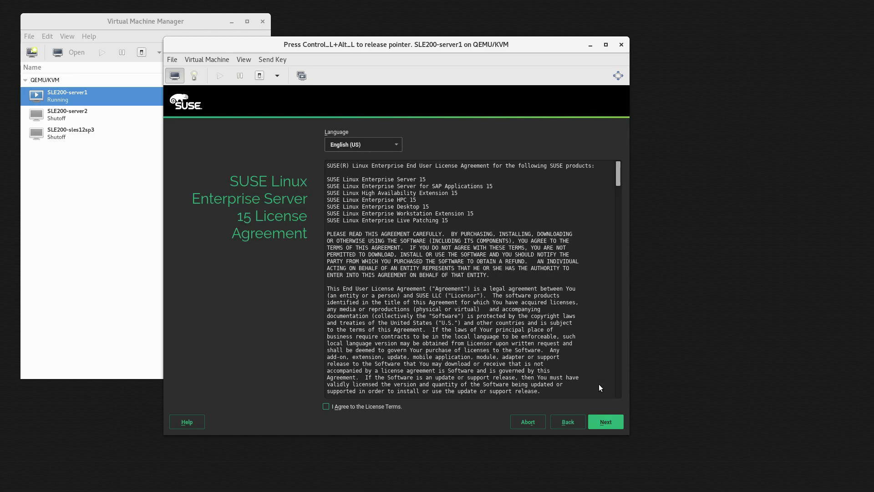
click(326, 406)
mouse_move(618, 171)
mouse_down()
mouse_move(618, 386)
mouse_move(618, 171)
mouse_up()
click(605, 422)
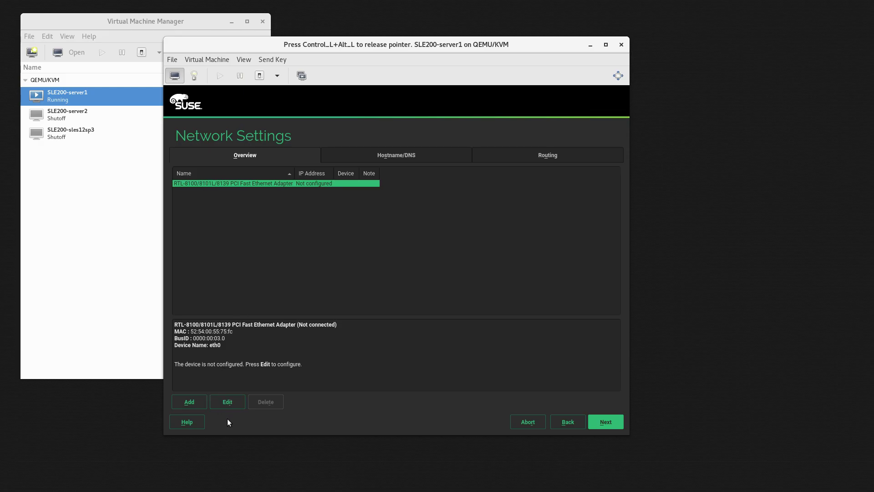
Give the Ethernet adapter static IP 172.16.2.21 with hostname server1.
click(231, 400)
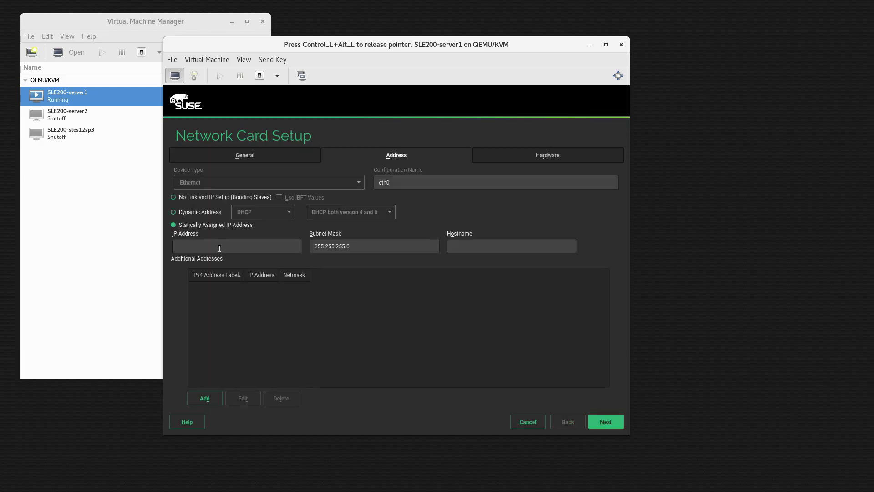
text(172.16.2.21)
key(Tab)
key(Tab)
text(server1)
click(604, 422)
Set the default IPv4 gateway to 172.16.2.1 and save the network settings.
click(554, 157)
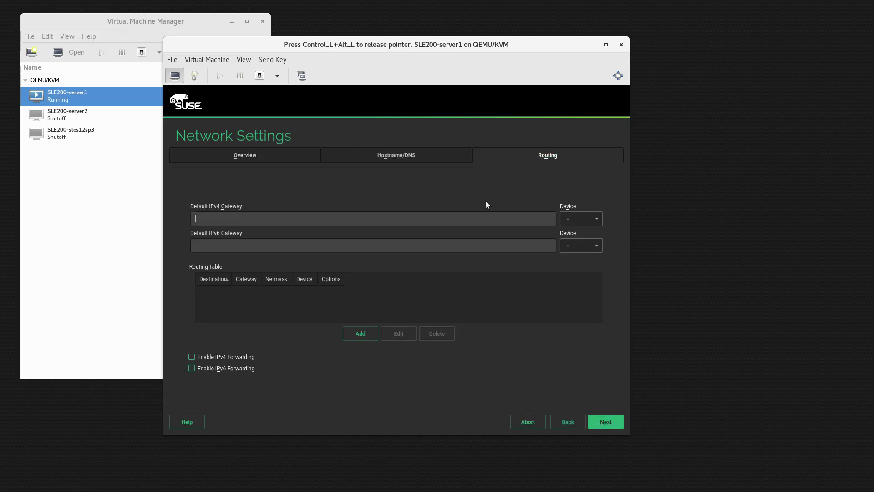
click(367, 224)
text(172.116)
key(BackSpace)
key(BackSpace)
text(6.2)
click(610, 422)
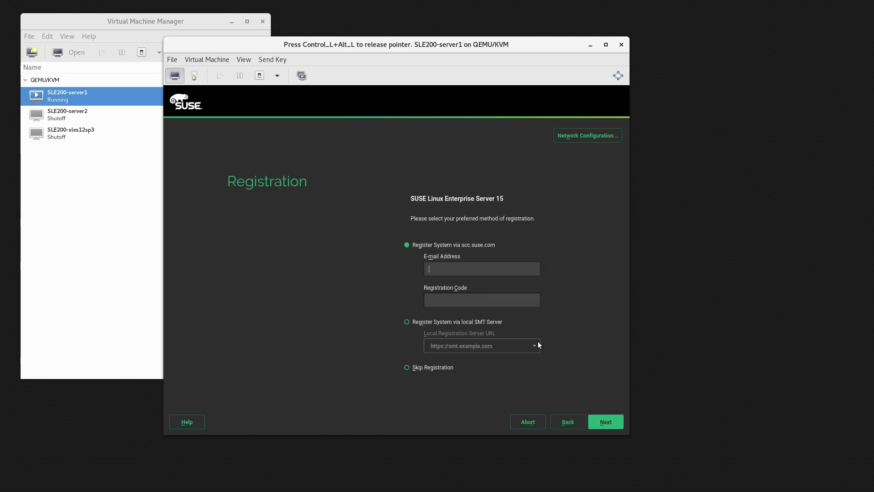
Choose Skip Registration, acknowledge the warning, and continue to Add On Product.
click(417, 368)
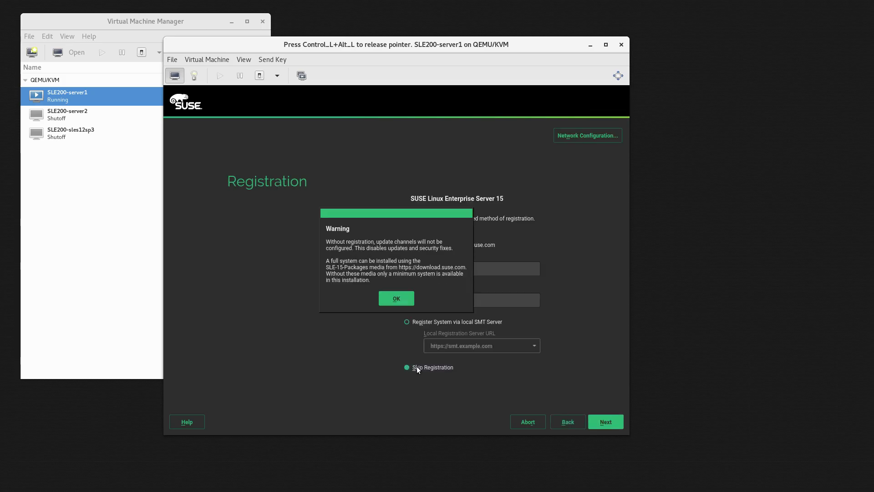
click(401, 301)
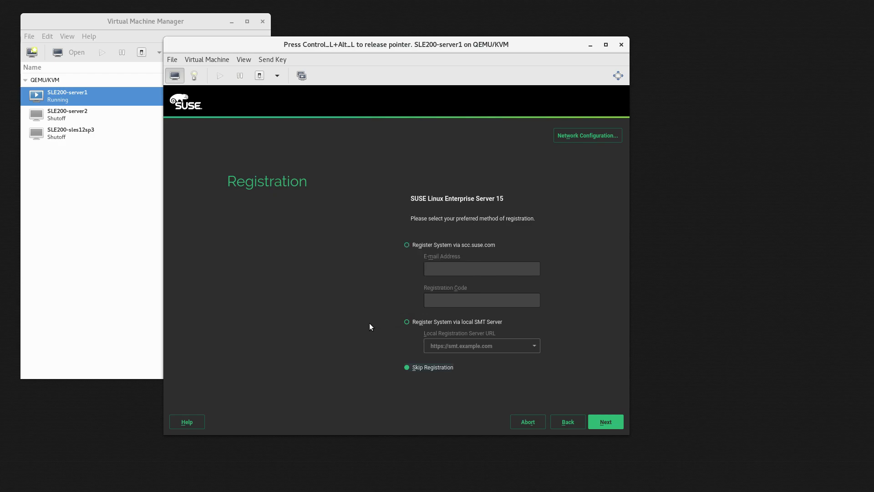
click(609, 422)
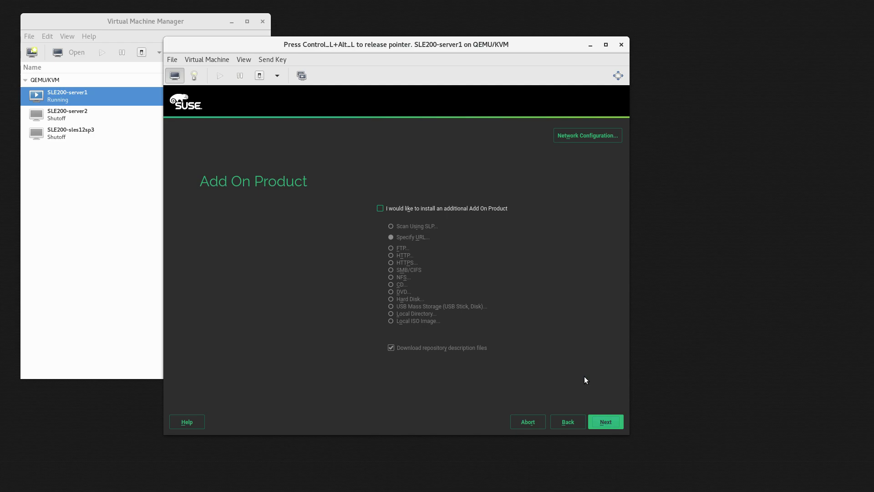
Enable an additional add-on product from the DVD and confirm the inserted disc.
click(380, 209)
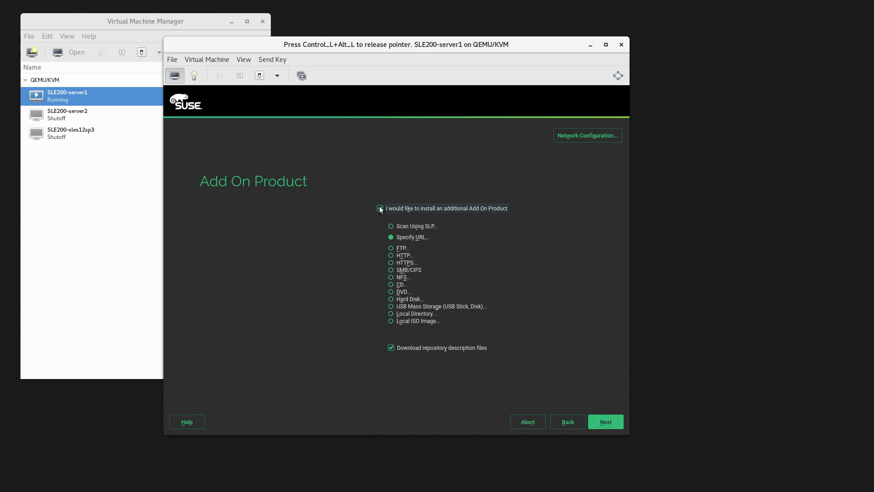
click(390, 291)
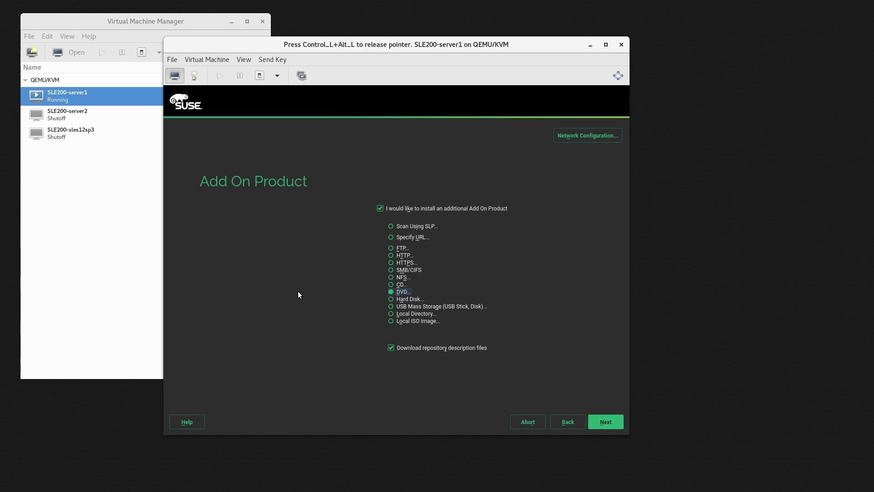
click(608, 419)
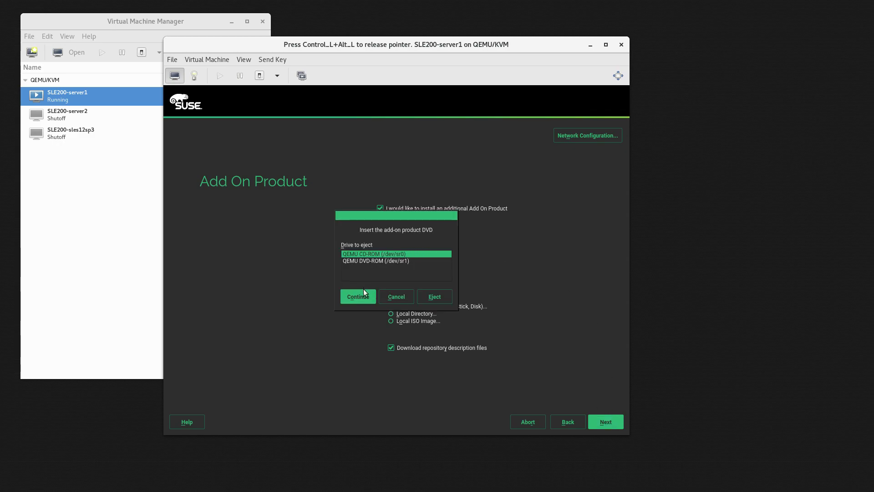
click(358, 296)
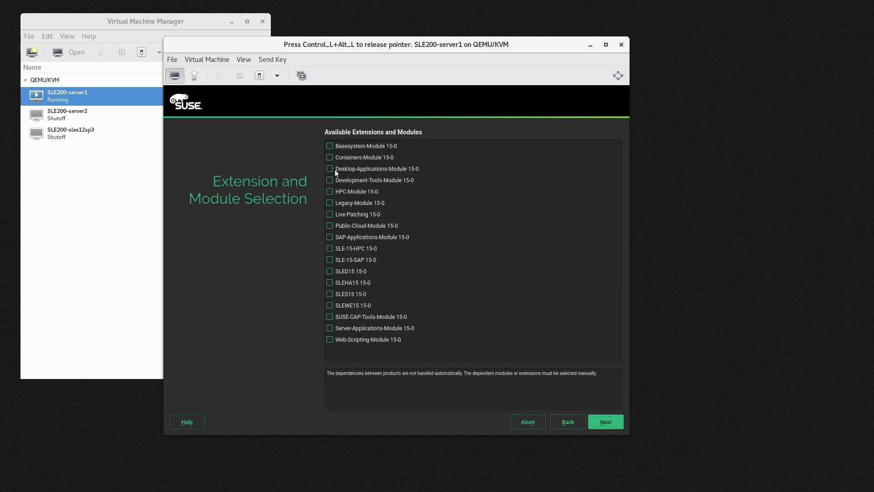
Tick the Basesystem and Server-Applications modules and add them as repositories.
click(329, 146)
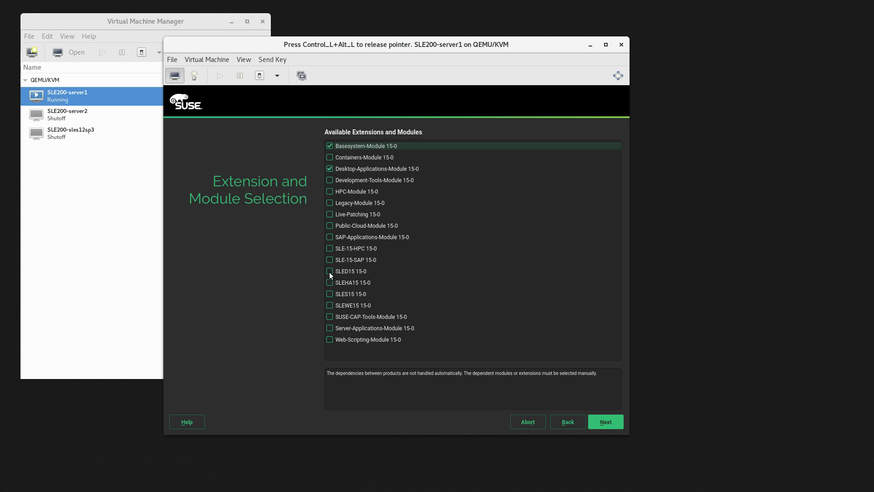
click(329, 331)
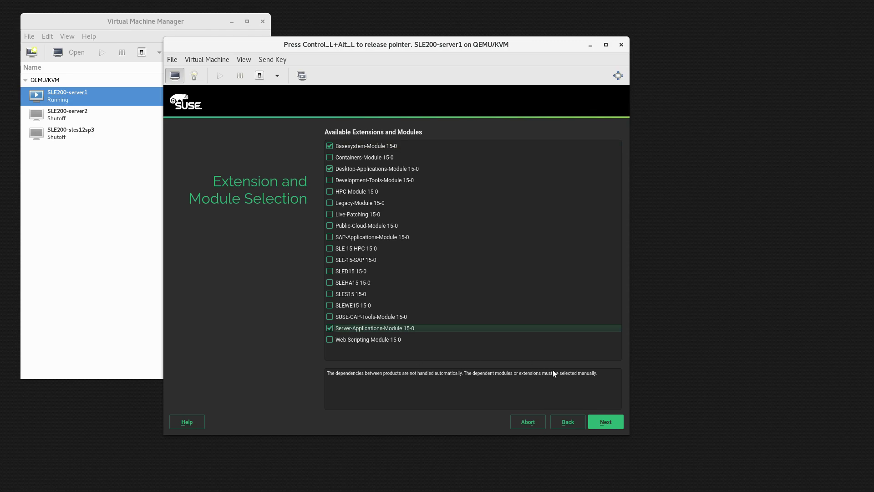
click(609, 423)
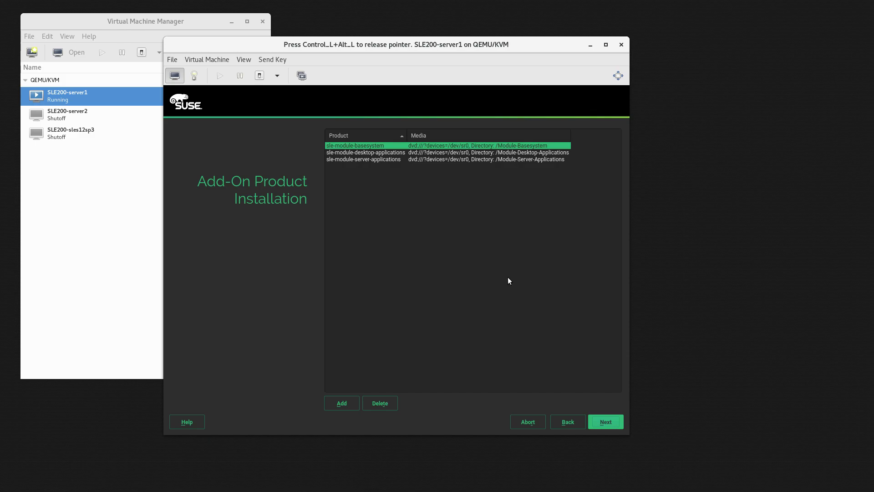
Confirm the add-on product list and keep the SLES with GNOME system role.
click(607, 421)
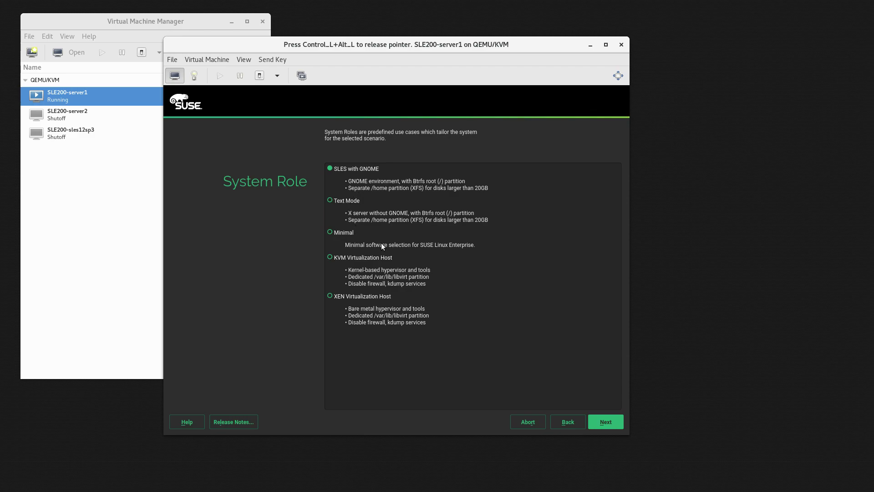
click(606, 421)
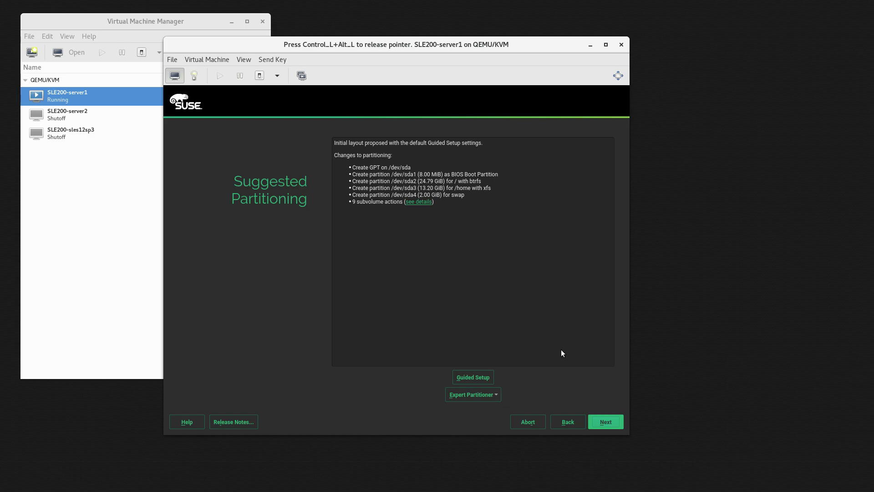
Accept the suggested partitioning and pick the Mountain (Denver) time zone on the map.
click(607, 422)
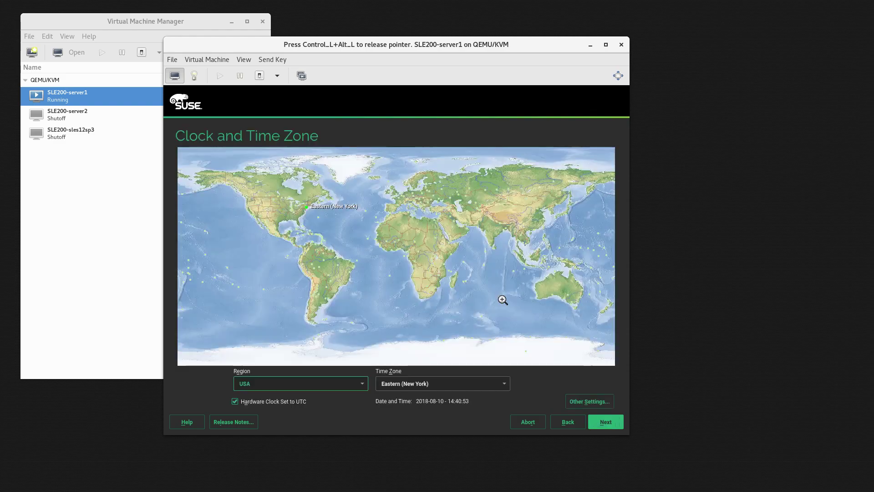
click(274, 210)
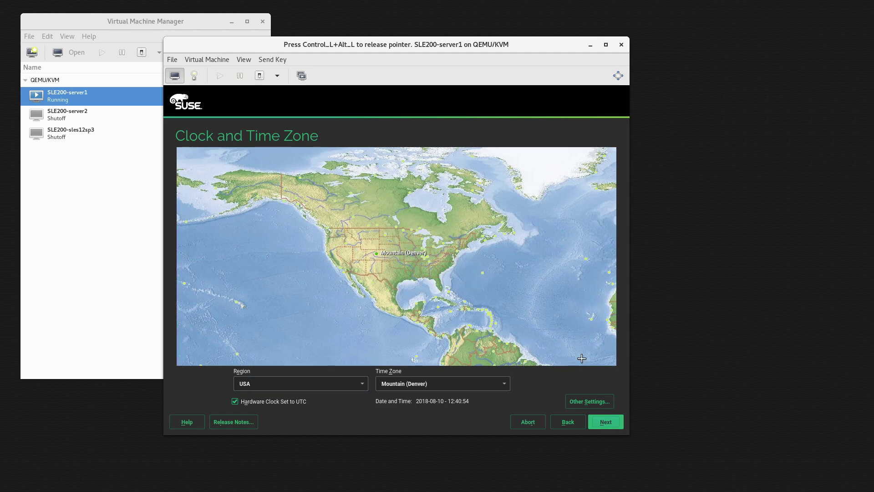
click(606, 422)
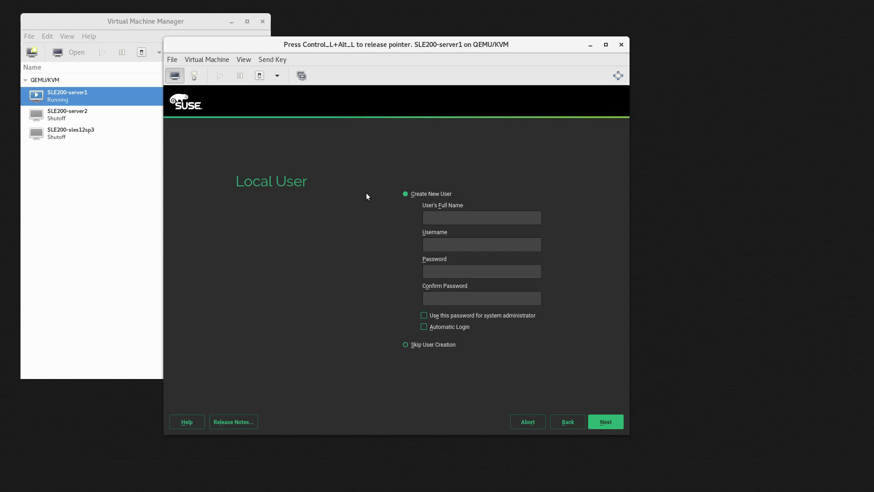
Create the local user with its full name and password, accepting the too-simple password warning.
text(tux)
key(Tab)
key(Tab)
text(linux)
key(Tab)
text(linux)
key(Tab)
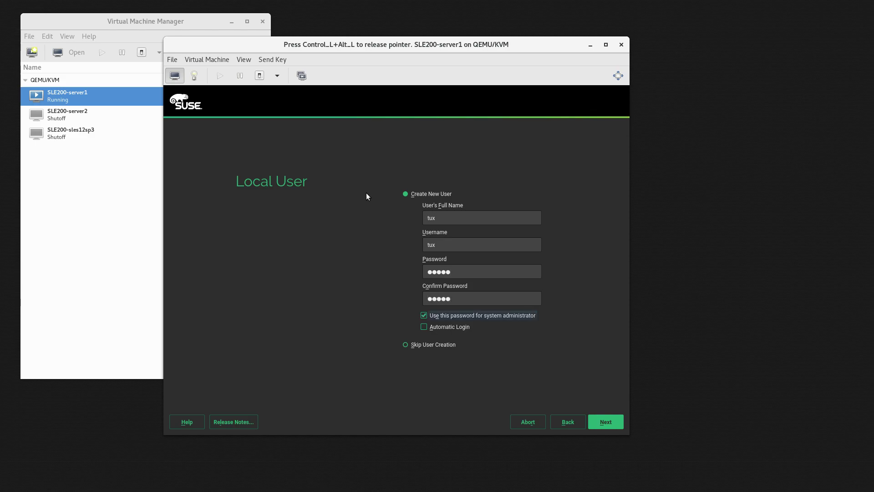
click(605, 421)
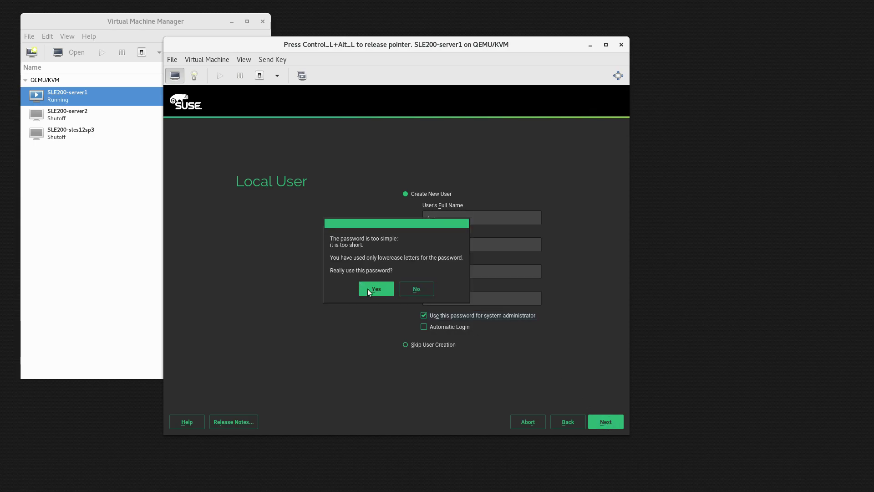
click(368, 290)
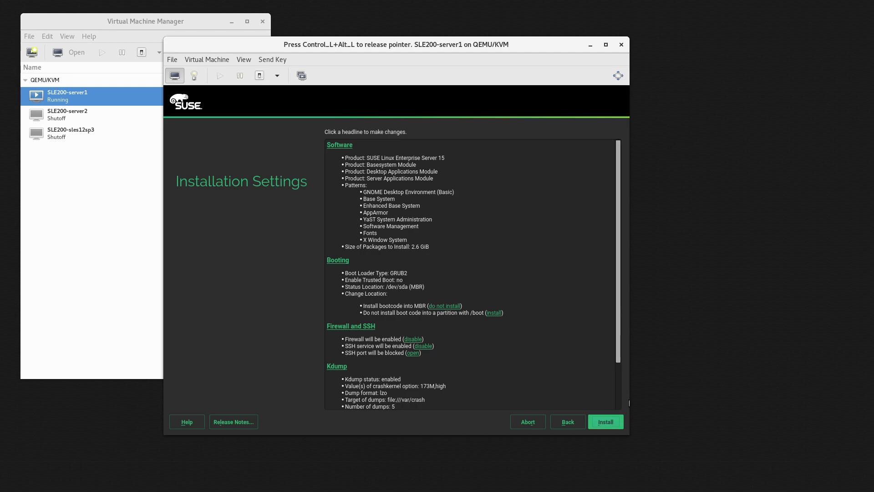
Confirm the listed SLES 15 installation settings so package installation begins, then release the console pointer.
click(610, 415)
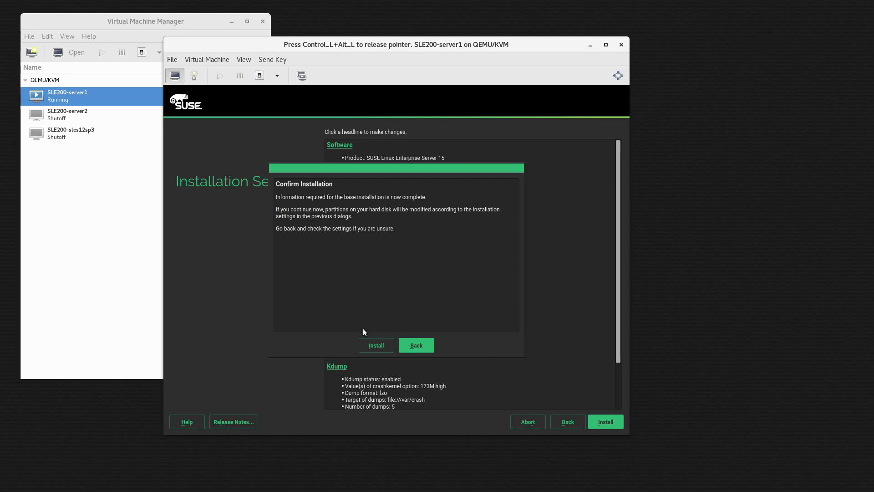
click(376, 344)
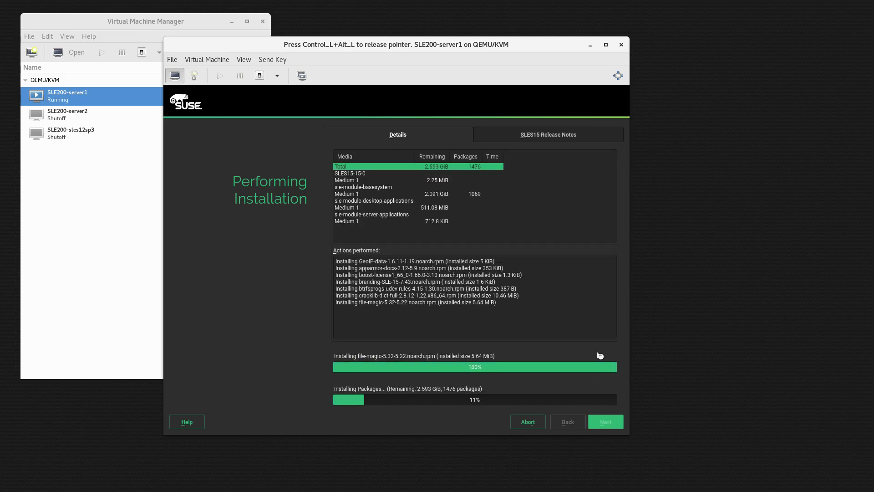
key(ctrl+alt)
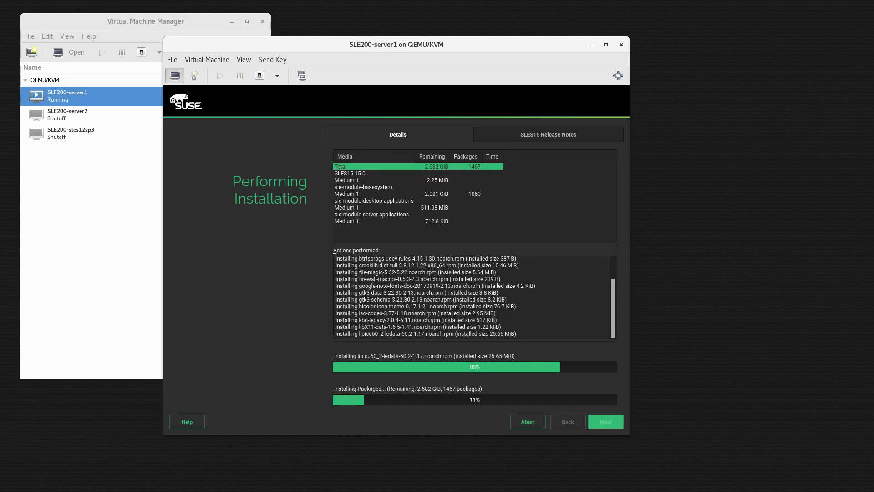